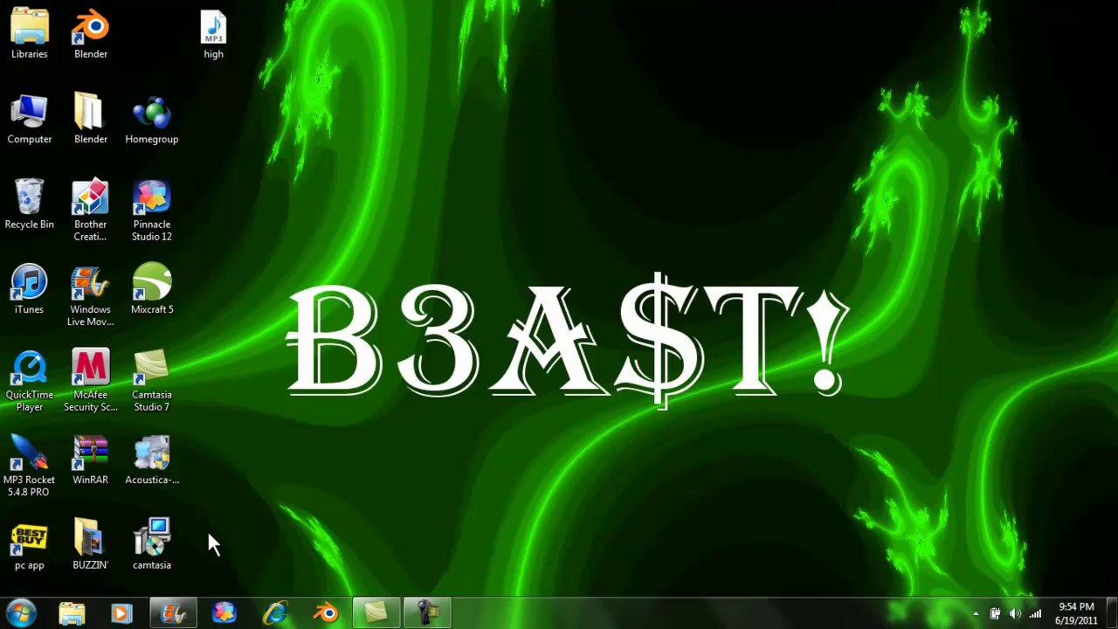
- Bring the Movie Maker project window with the Call of the Dead clip back to the front
left_click(166, 614)
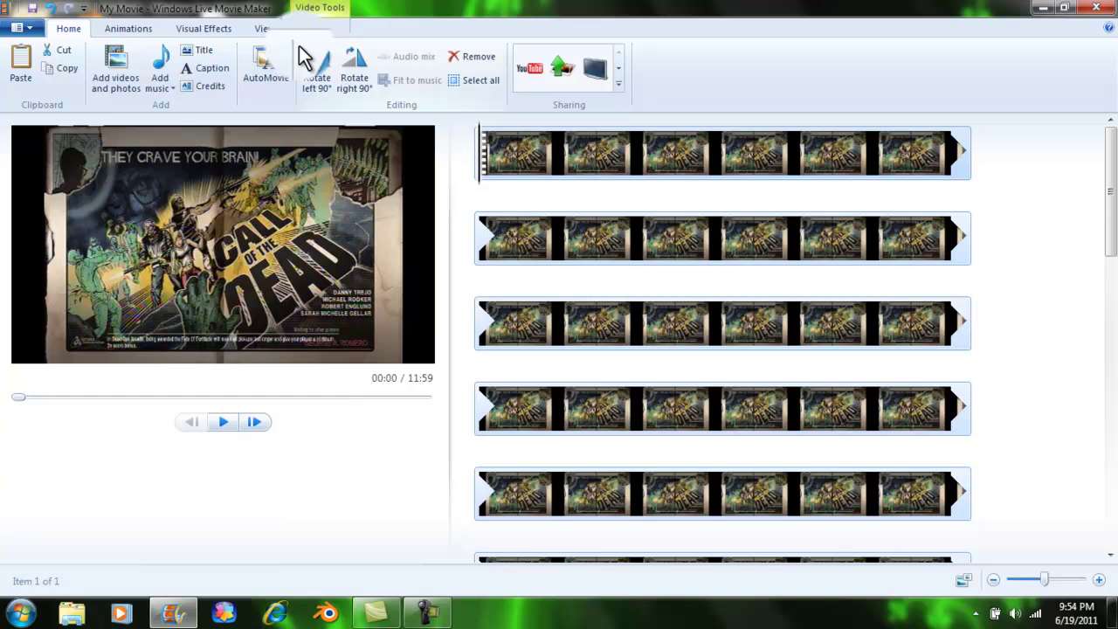
left_click(264, 29)
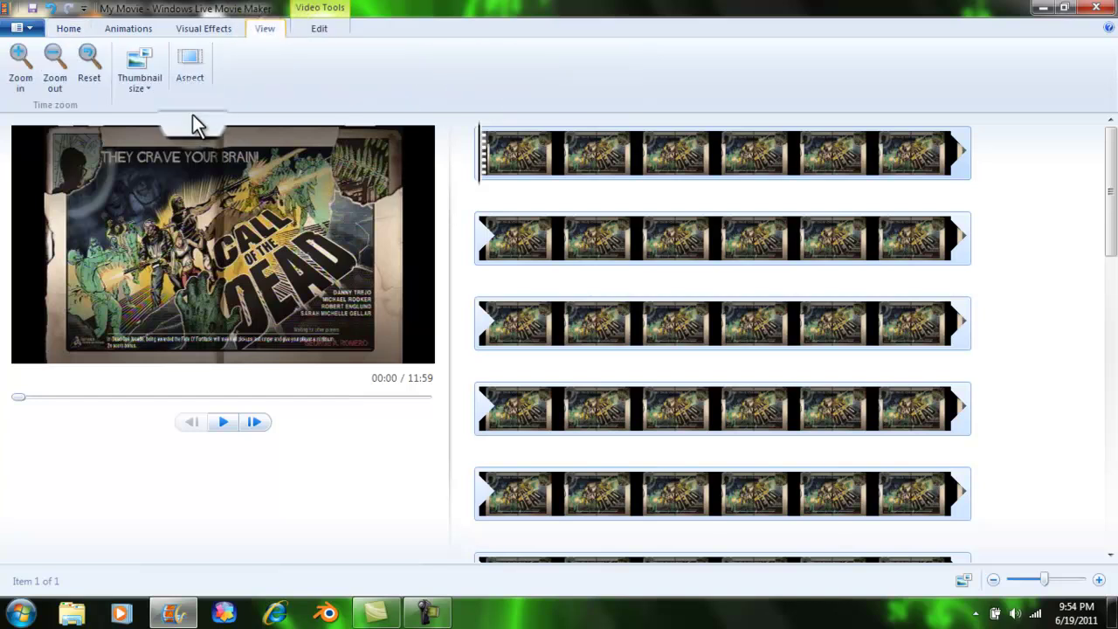
left_click(188, 83)
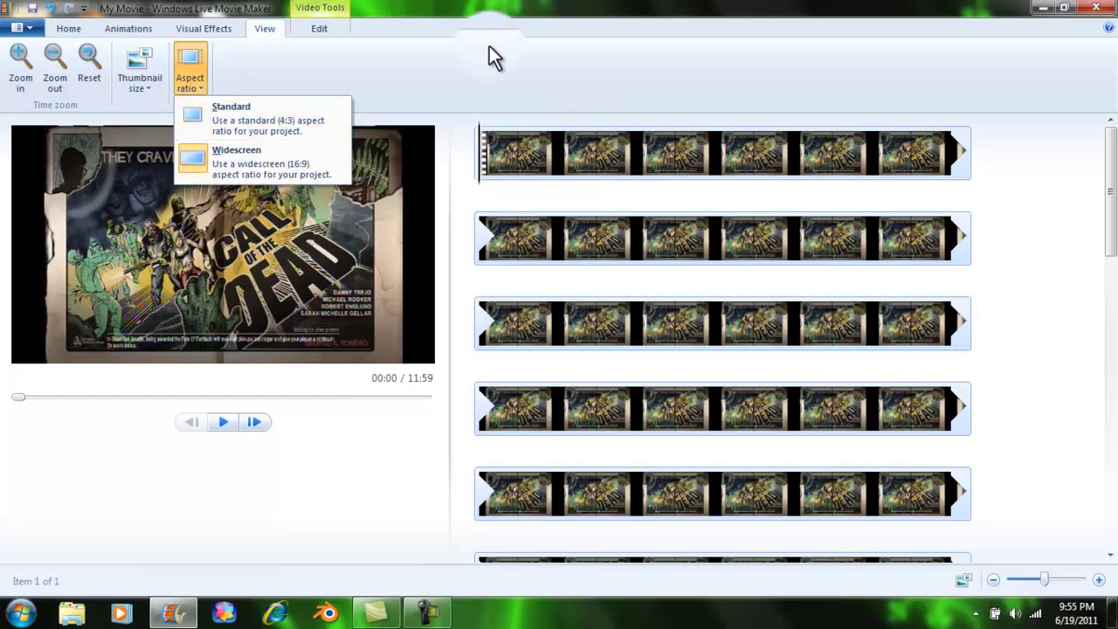
left_click(422, 63)
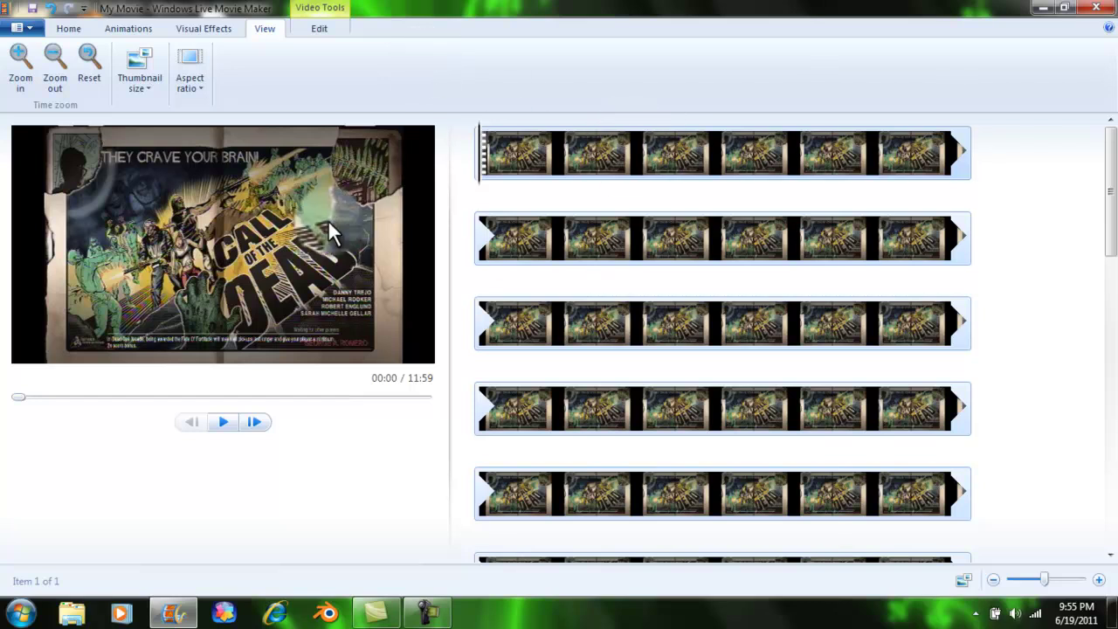